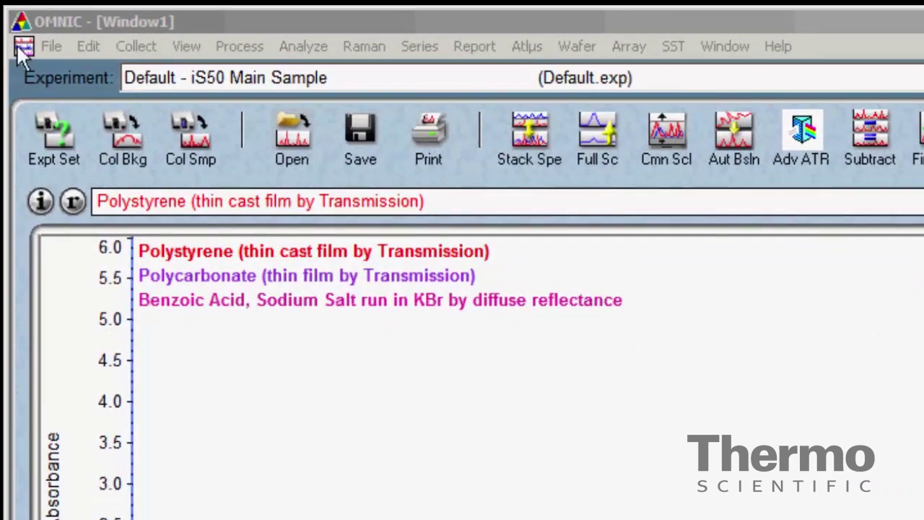
left_click(52, 46)
mouse_move(77, 52)
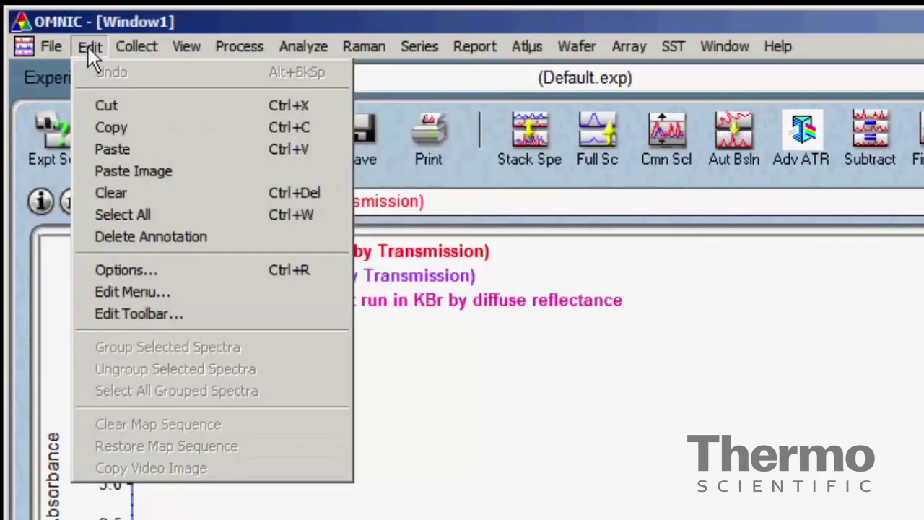
left_click(86, 45)
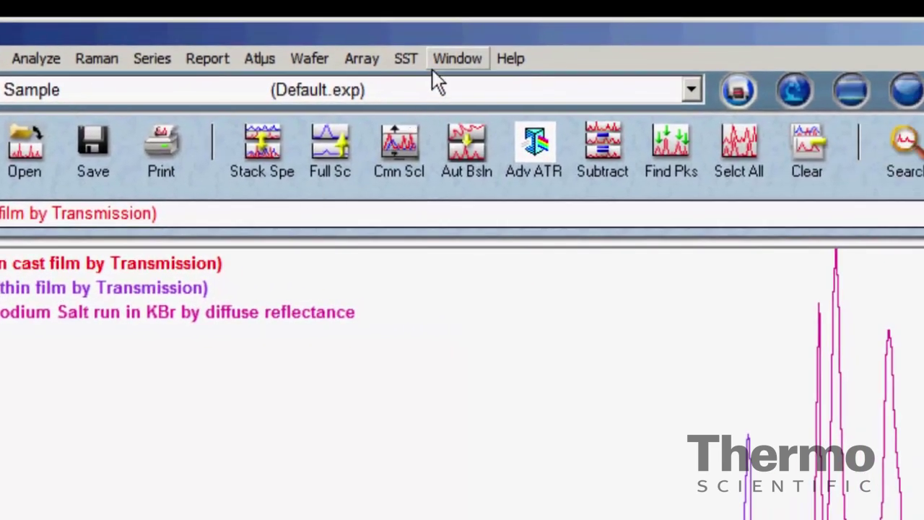
left_click(448, 61)
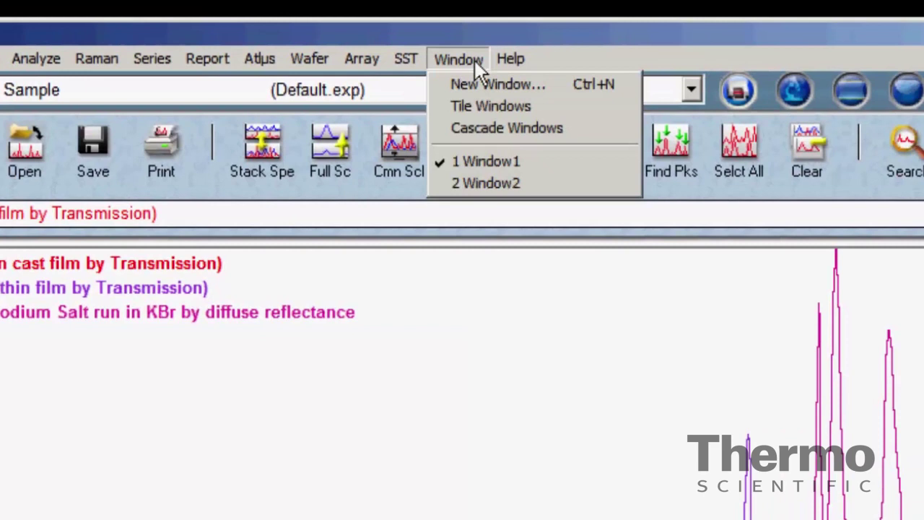
mouse_move(505, 58)
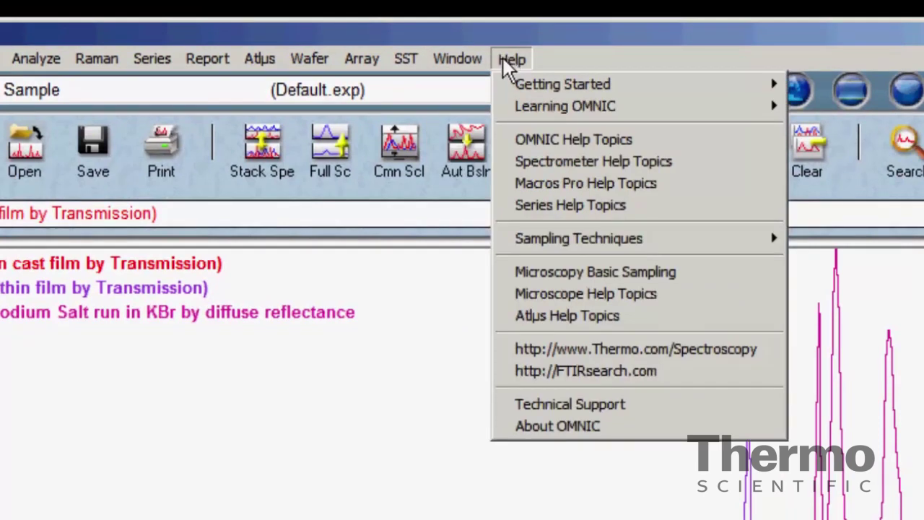
left_click(502, 59)
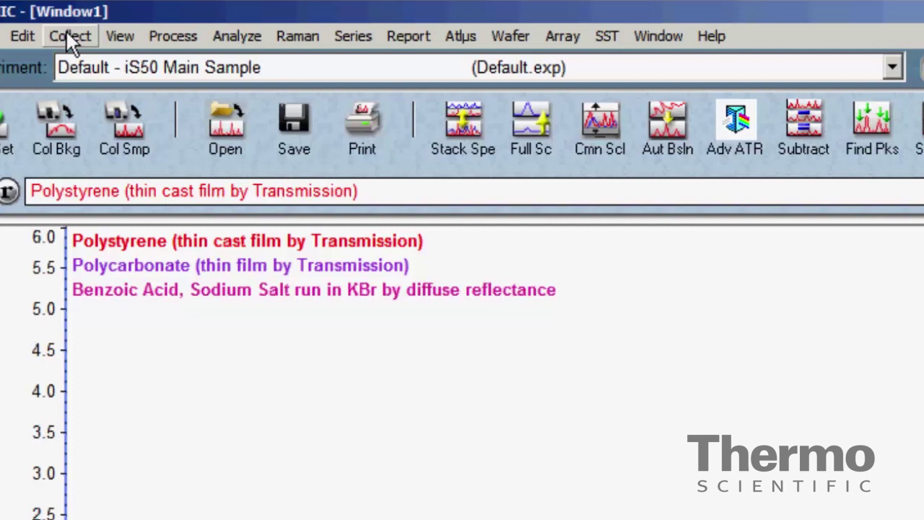
left_click(67, 29)
mouse_move(125, 32)
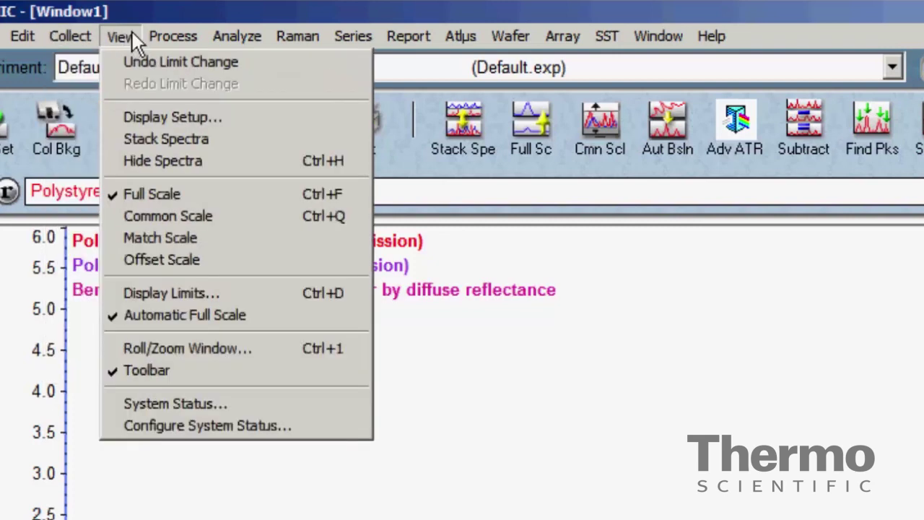
mouse_move(412, 39)
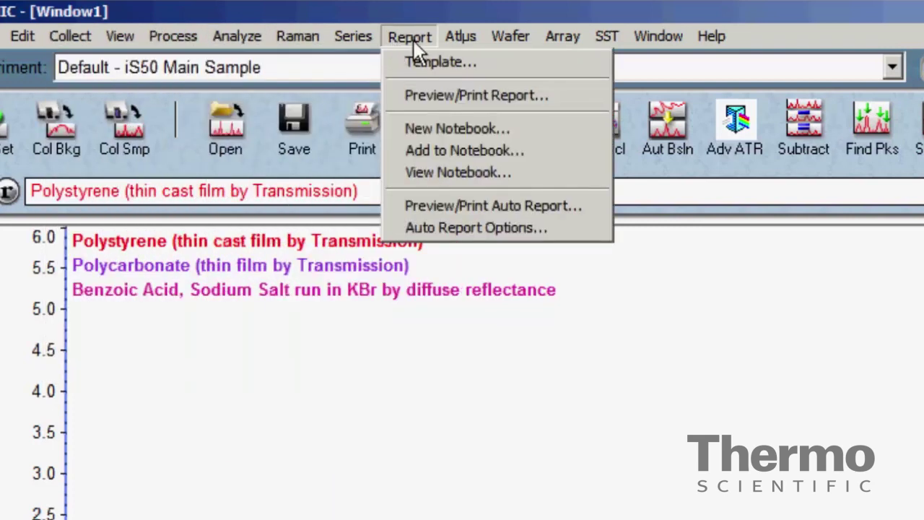
left_click(408, 39)
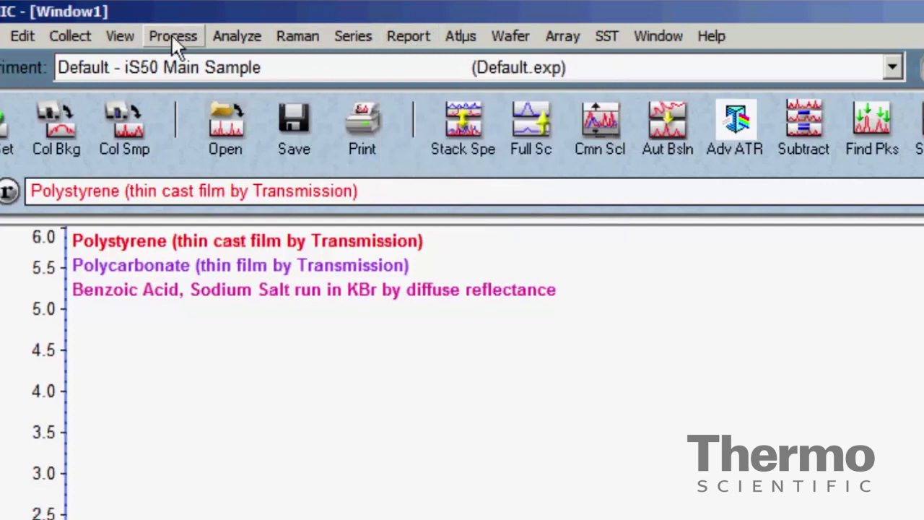
left_click(297, 39)
mouse_move(334, 41)
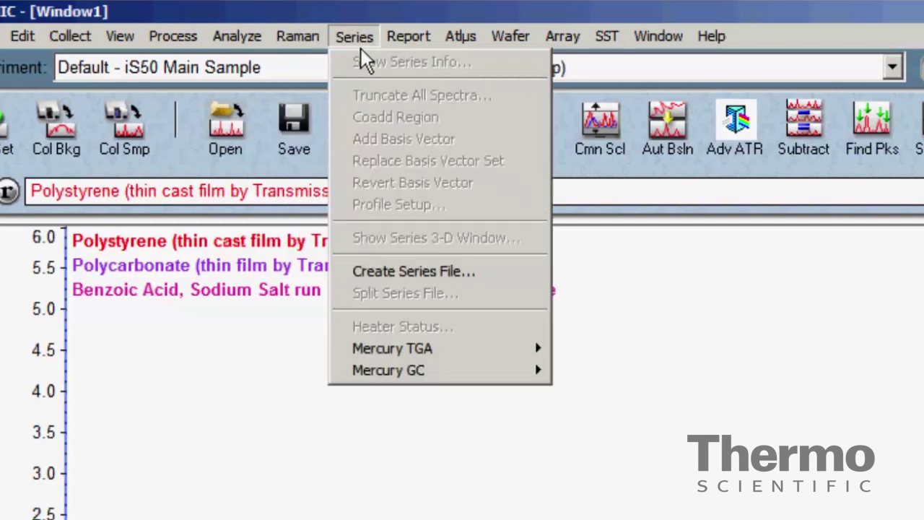
mouse_move(508, 38)
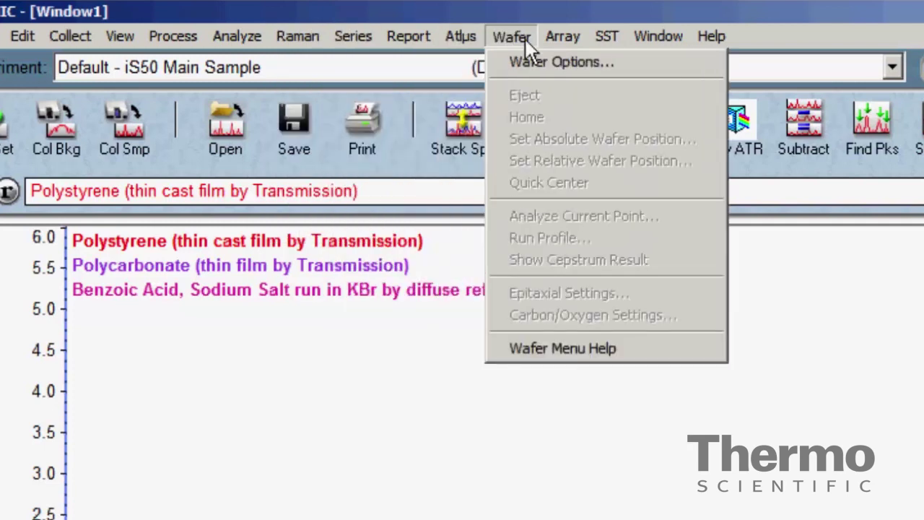
mouse_move(547, 39)
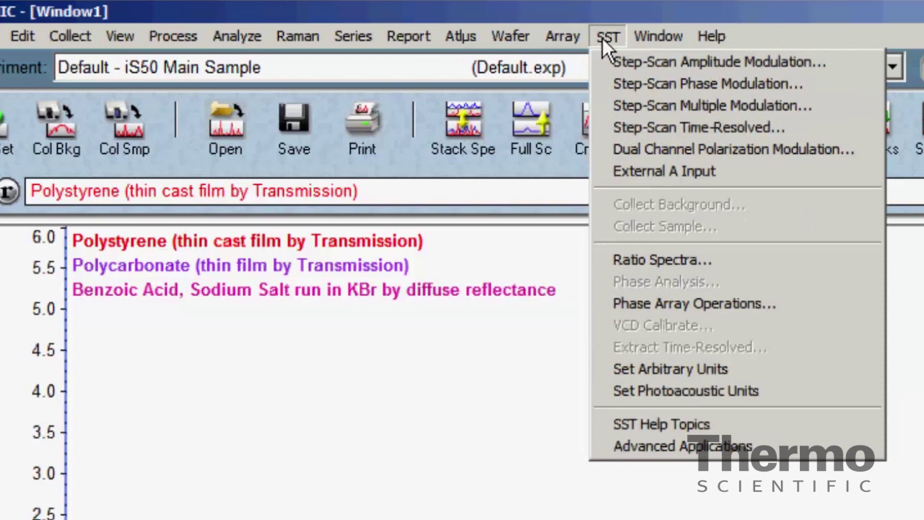
left_click(602, 38)
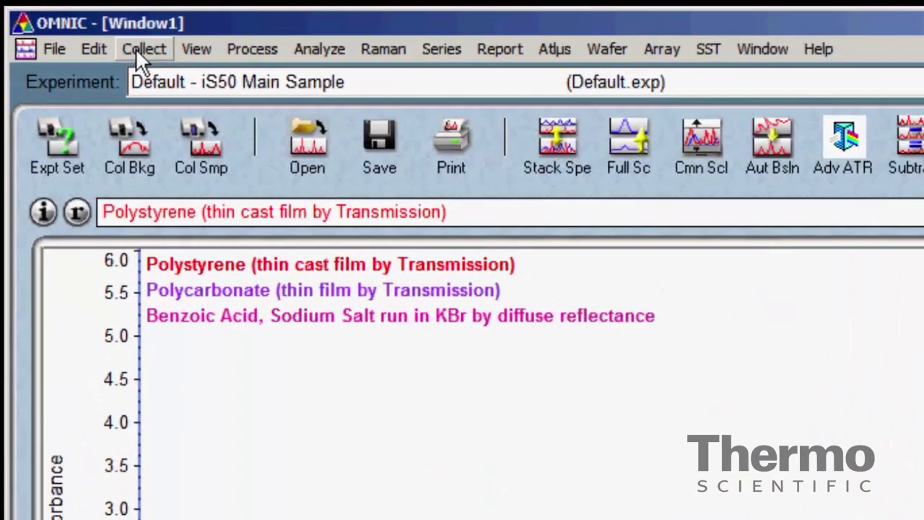
left_click(139, 51)
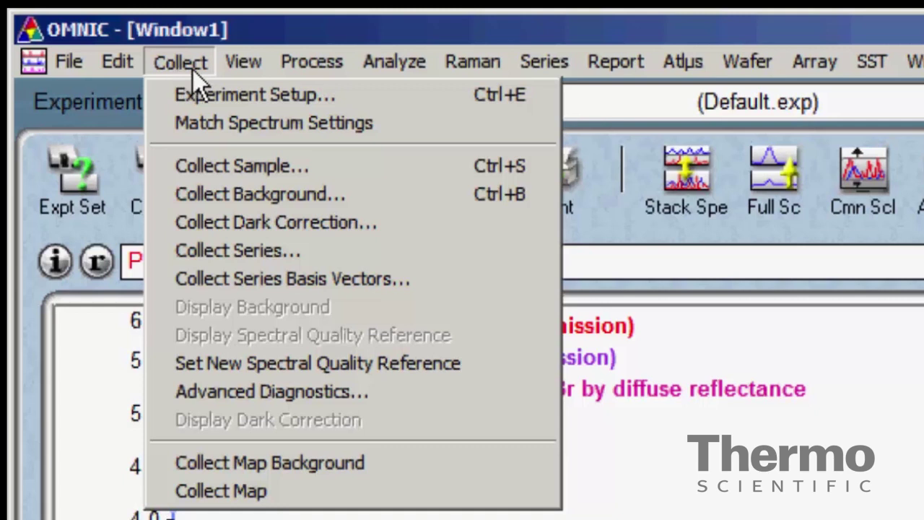
mouse_move(248, 72)
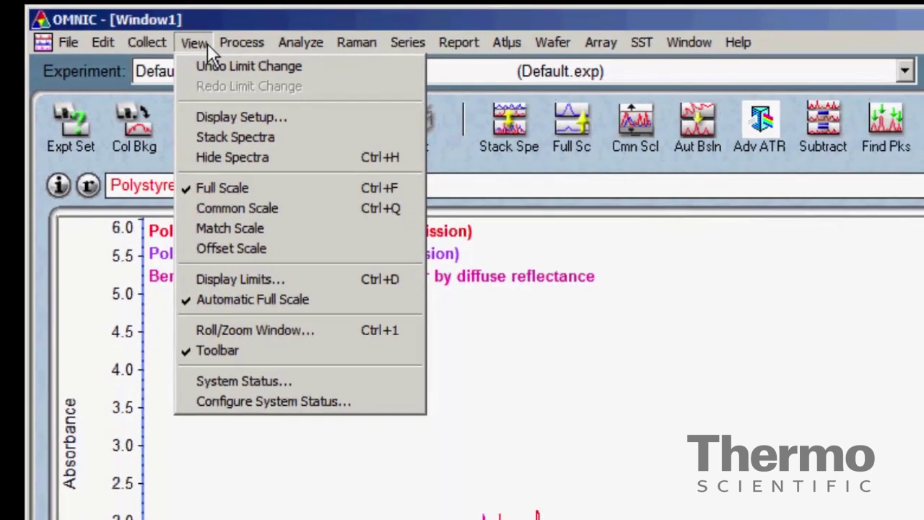
mouse_move(293, 64)
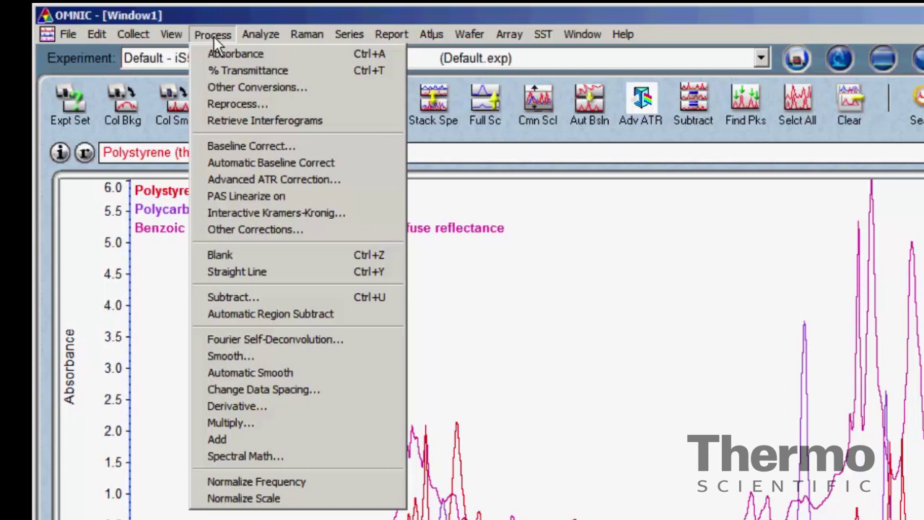
mouse_move(244, 39)
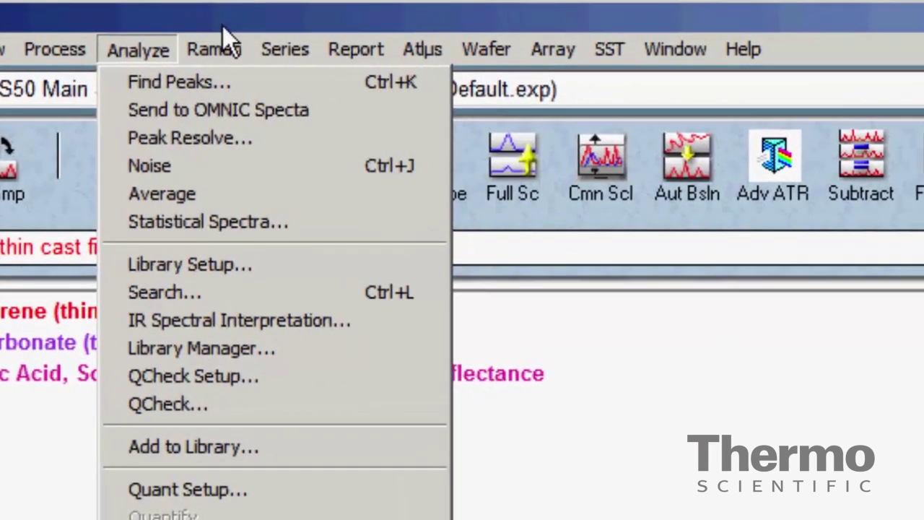
mouse_move(368, 49)
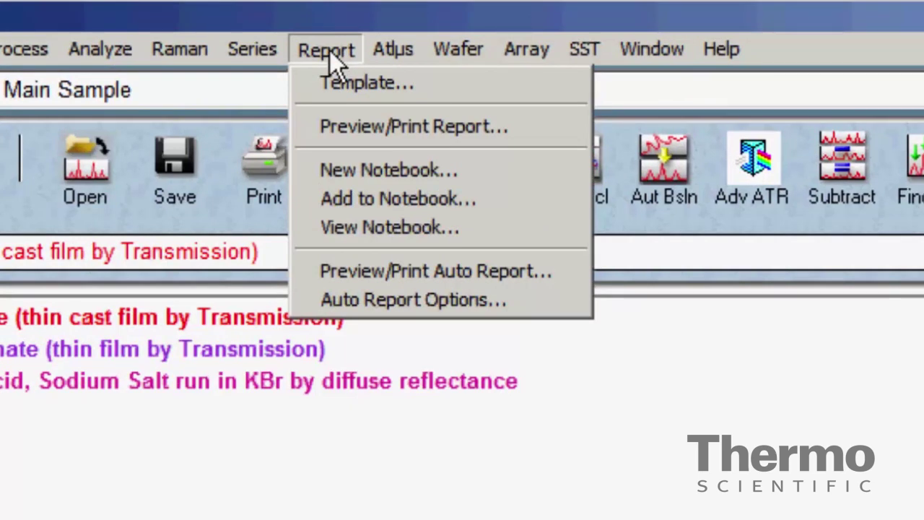
left_click(344, 48)
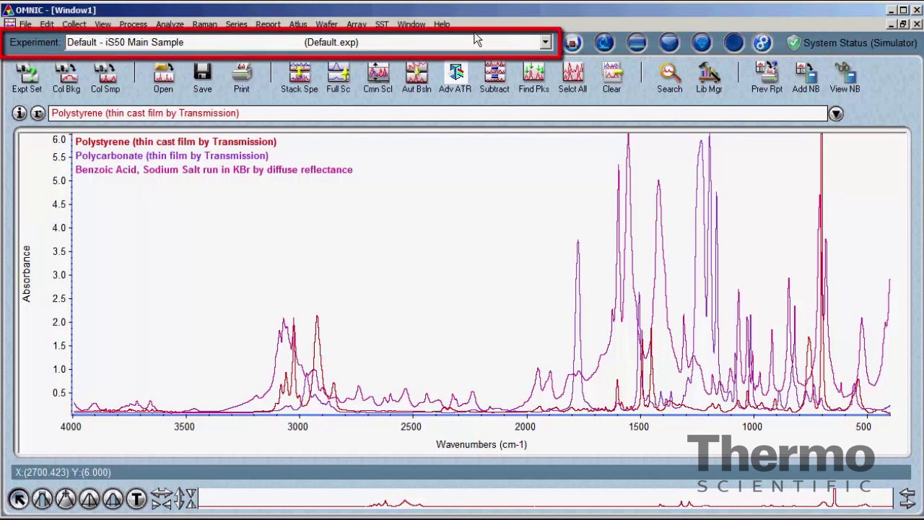
Look through the list of available experiments, keeping the Default - iS50 Main Sample experiment selected.
left_click(547, 43)
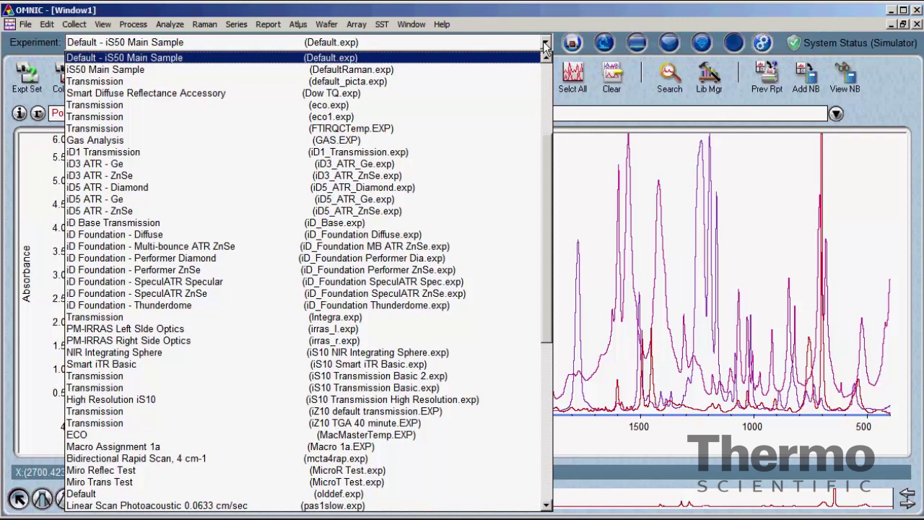
left_click(545, 44)
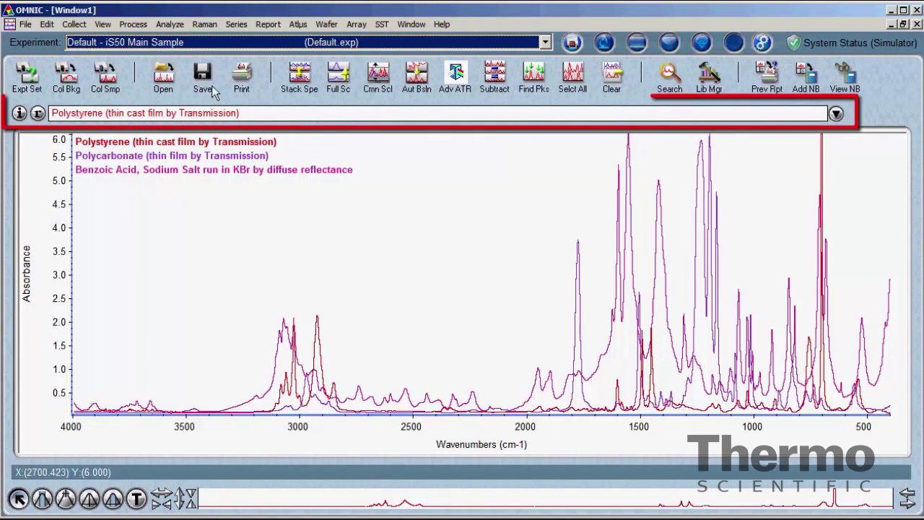
Append 123 to the title of the polystyrene spectrum.
left_click(265, 114)
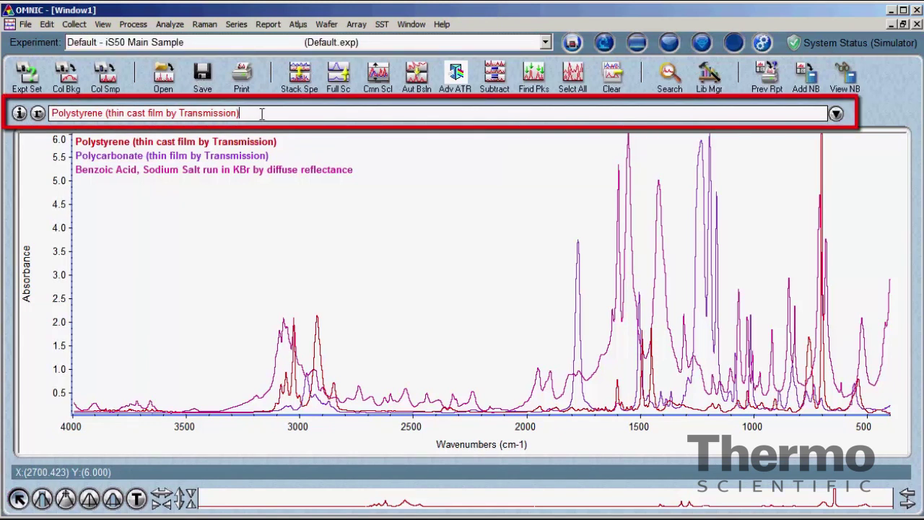
type("123")
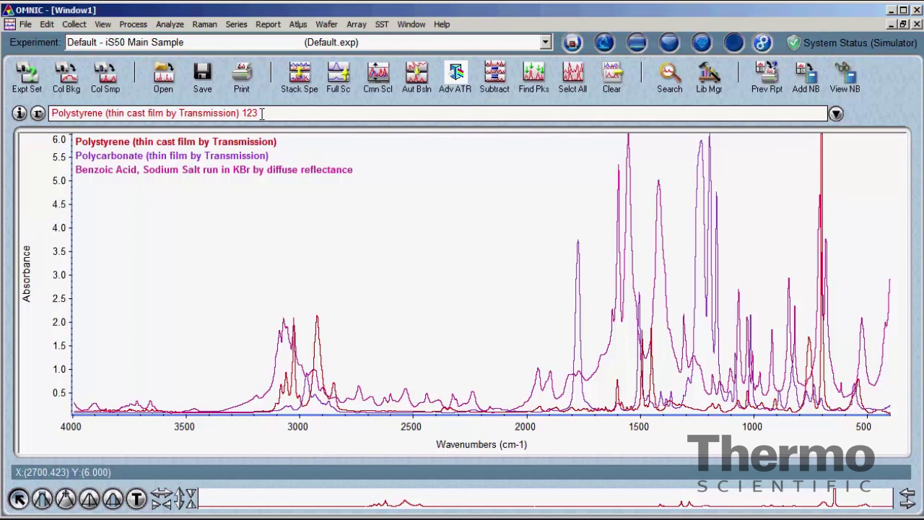
key("Return")
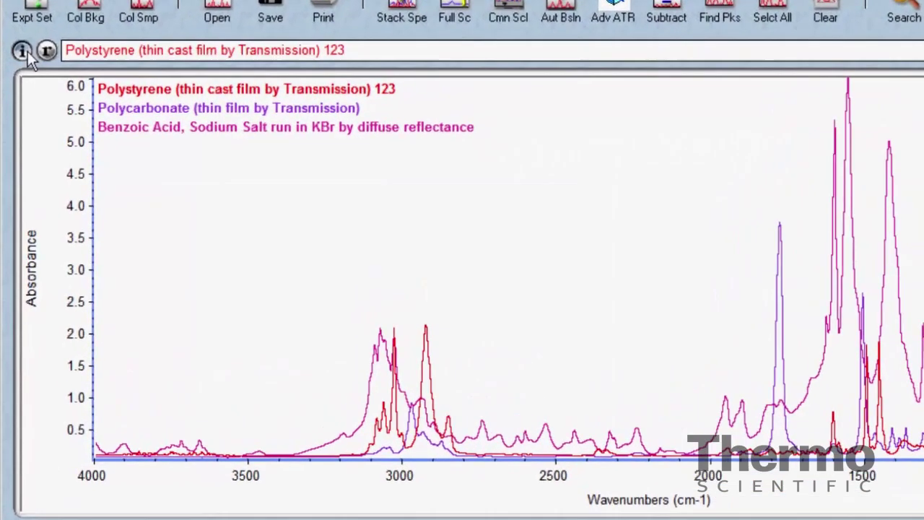
Open the polystyrene spectrum's collection and processing information and remove the trailing 123 from its title.
left_click(20, 113)
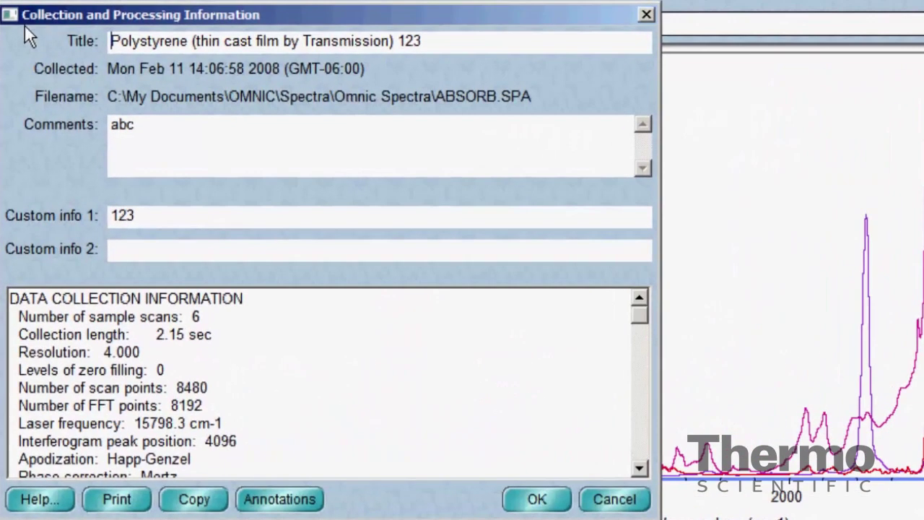
left_click(453, 41)
key("BackSpace")
key("BackSpace")
key("BackSpace")
key("BackSpace")
Add xyz to the end of the spectrum's comments so they read abcxyz.
left_click(149, 125)
type("xyz")
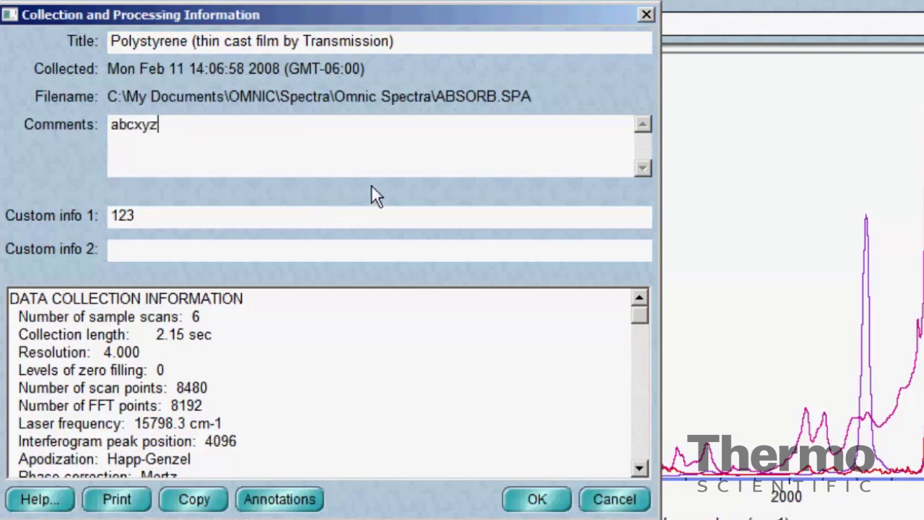
left_click(312, 219)
Read the polystyrene spectrum's collection details down to the data processing history and accept the edited information.
left_click(639, 468)
left_click(639, 469)
left_click(640, 468)
left_click(640, 469)
left_click(640, 468)
left_click(639, 468)
left_click(643, 473)
left_click(642, 473)
left_click(642, 473)
left_click(643, 473)
left_click(643, 473)
left_click(642, 473)
left_click(643, 473)
left_click(642, 473)
left_click(642, 473)
left_click(642, 473)
left_click(640, 468)
left_click(640, 469)
left_click(640, 468)
left_click(639, 469)
left_click(640, 468)
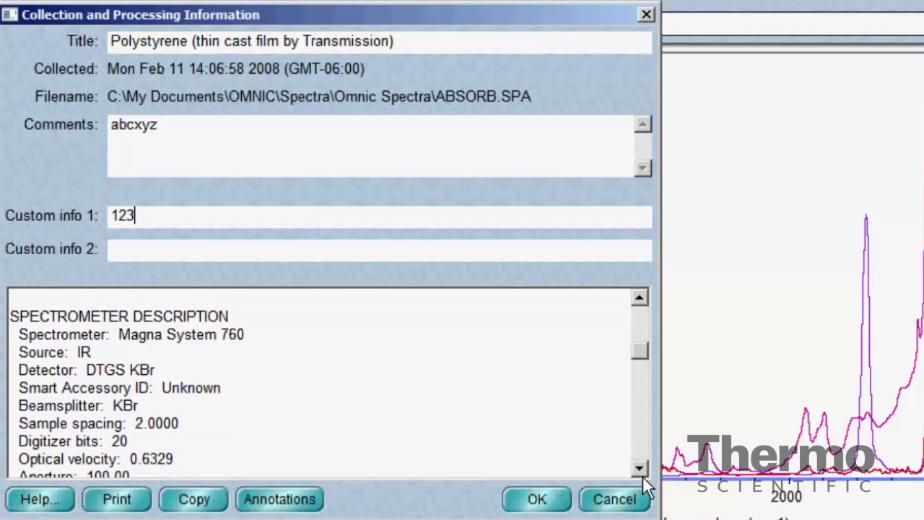
left_click(641, 471)
left_click(641, 470)
left_click(641, 471)
left_click(641, 471)
left_click(641, 471)
left_click(641, 471)
left_click(641, 471)
left_click(641, 471)
left_click(639, 470)
left_click(640, 470)
left_click(640, 471)
left_click(640, 470)
left_click(640, 471)
left_click(640, 471)
left_click(639, 471)
left_click(639, 471)
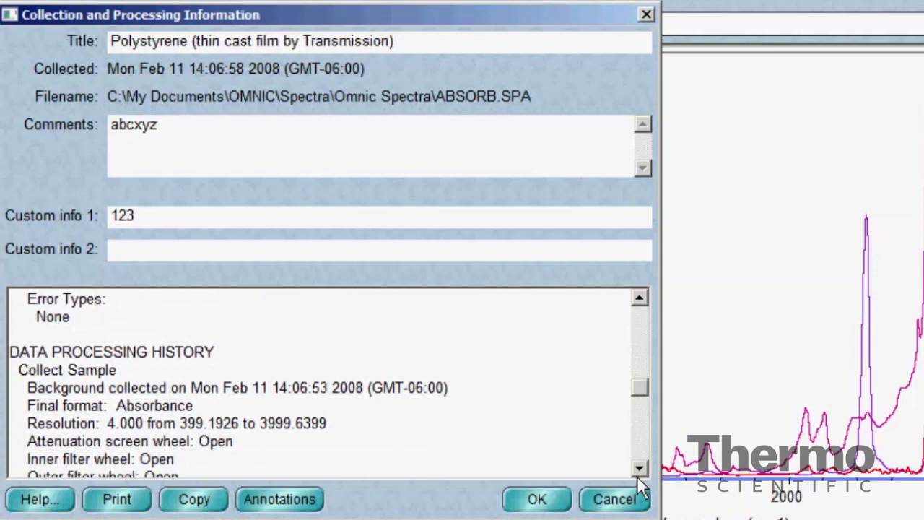
left_click(638, 475)
left_click(638, 475)
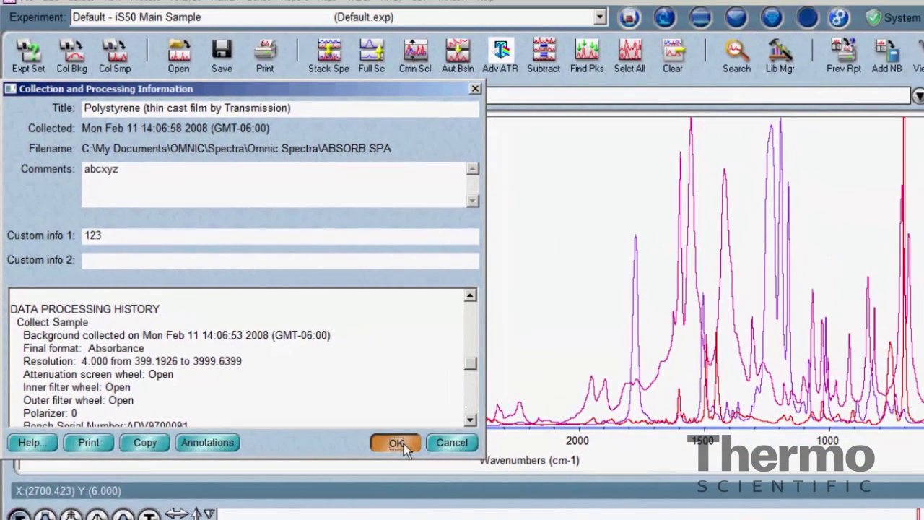
left_click(397, 443)
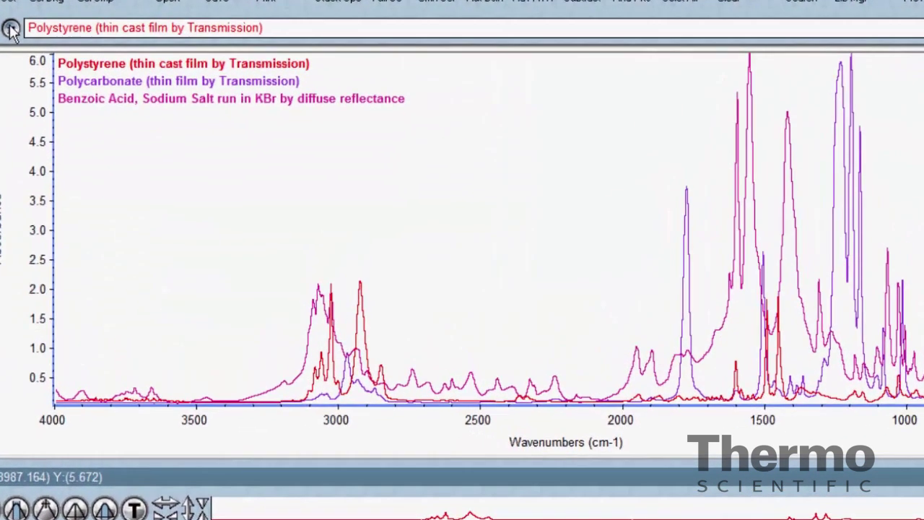
Review the stored peak-finding and library search results of the polystyrene spectrum, and close them.
left_click(38, 114)
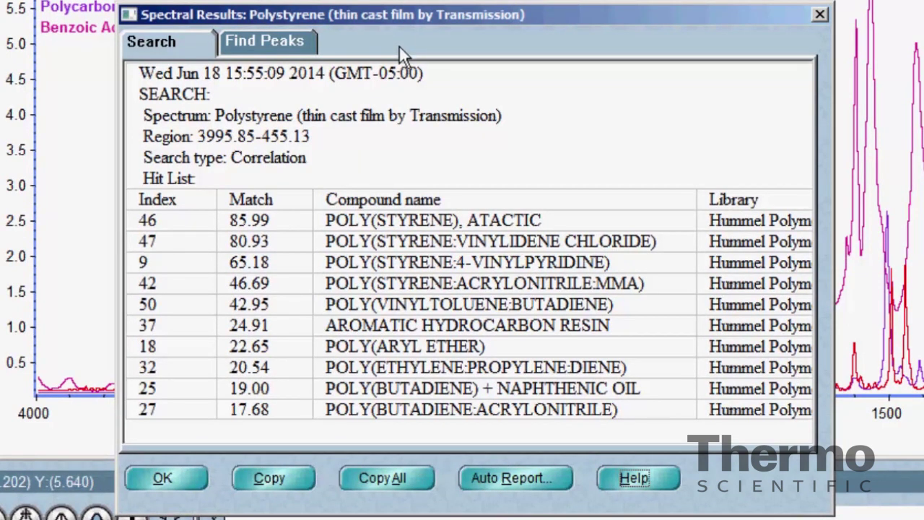
left_click(259, 42)
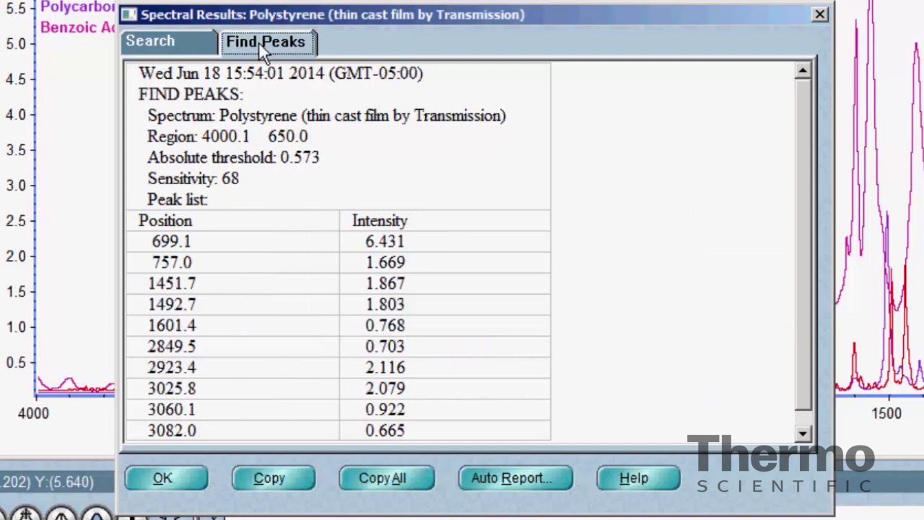
left_click(186, 42)
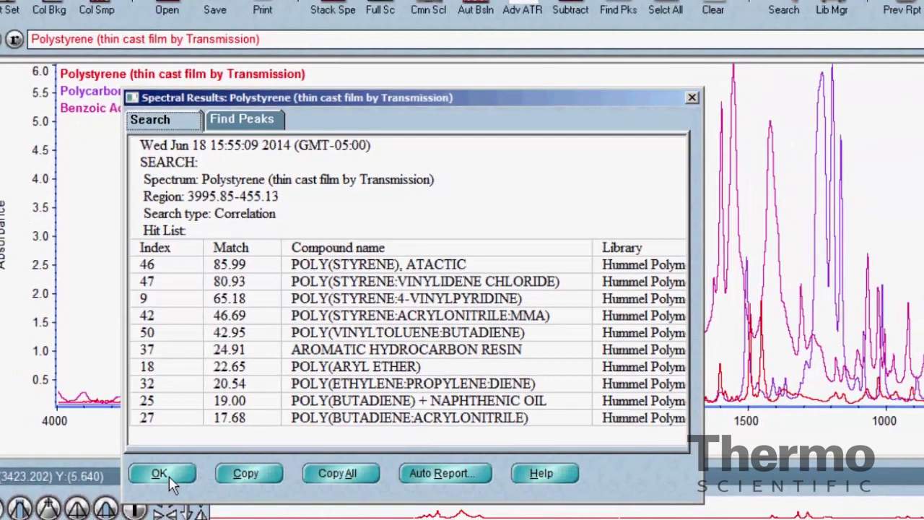
left_click(165, 475)
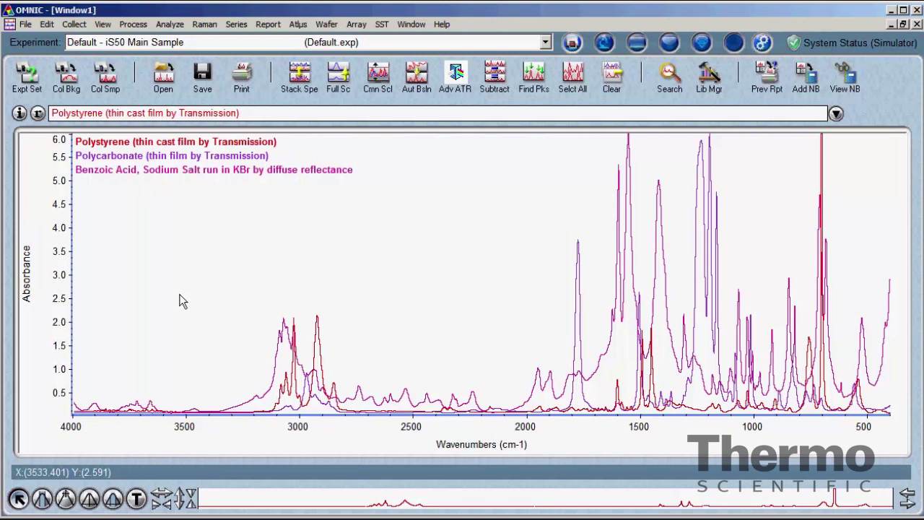
Select the benzoic acid spectrum by its trace in the plot, and reselect the polystyrene spectrum the same way.
left_click(281, 370)
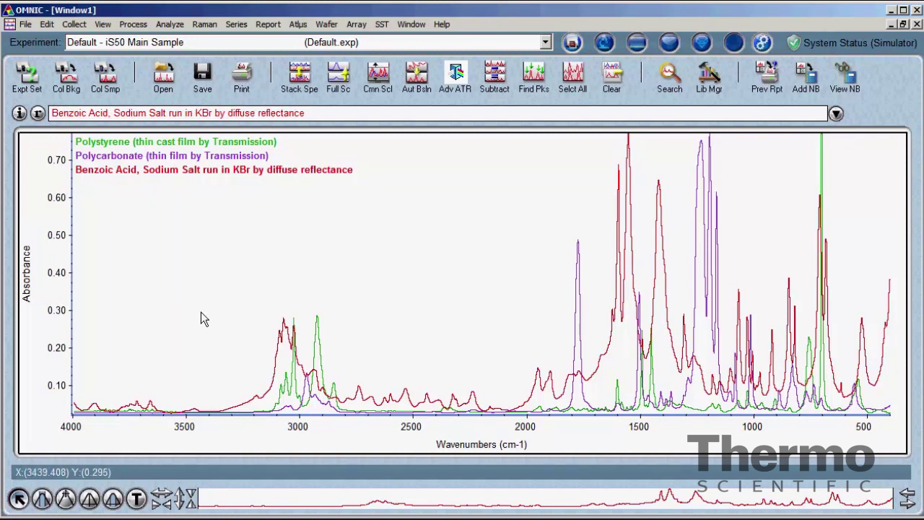
left_click(315, 340)
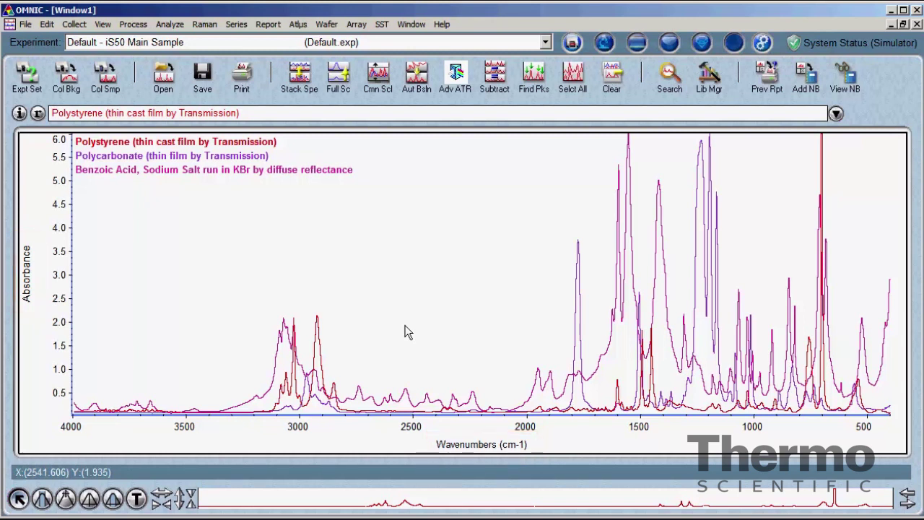
Zoom the plot into the boxed region from about 3400 to 2600 cm-1.
left_click_drag(389, 281, 208, 412)
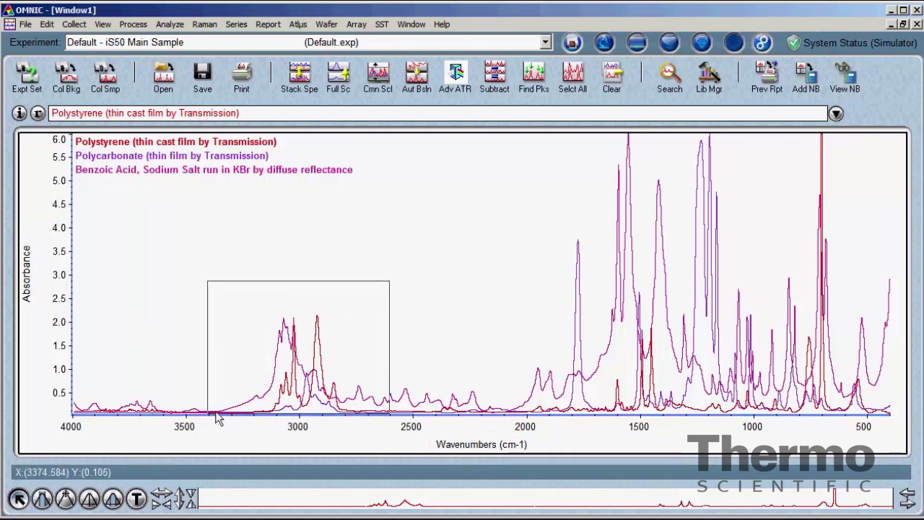
left_click(304, 344)
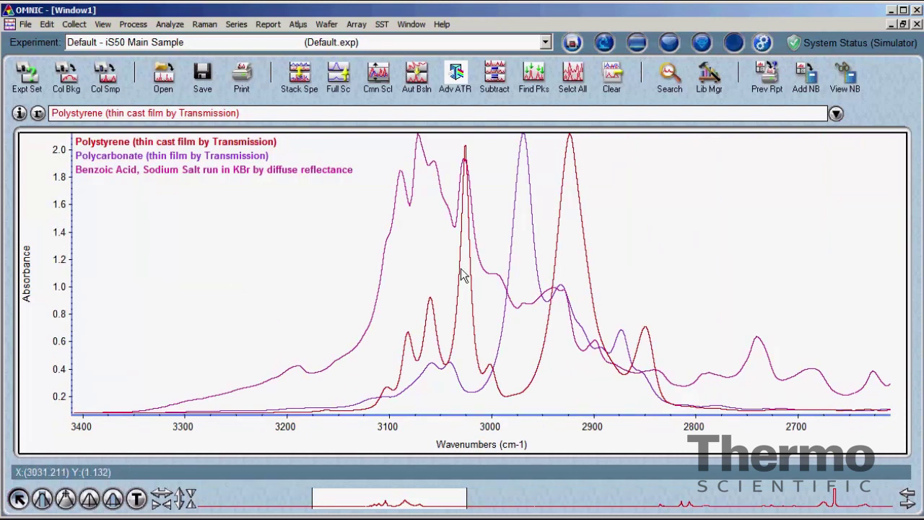
Add the benzoic acid and polycarbonate traces to the polystyrene selection, and remove both from it again.
left_click(380, 290, "ctrl")
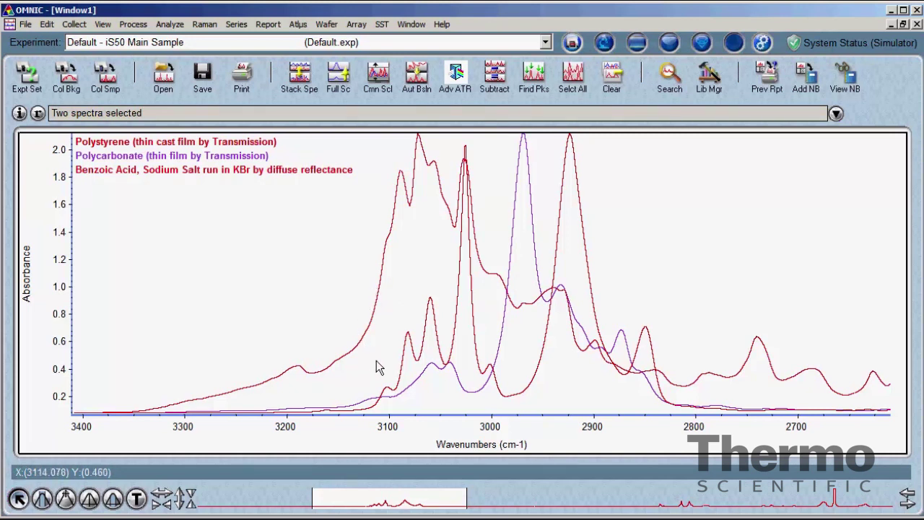
left_click(414, 386, "ctrl")
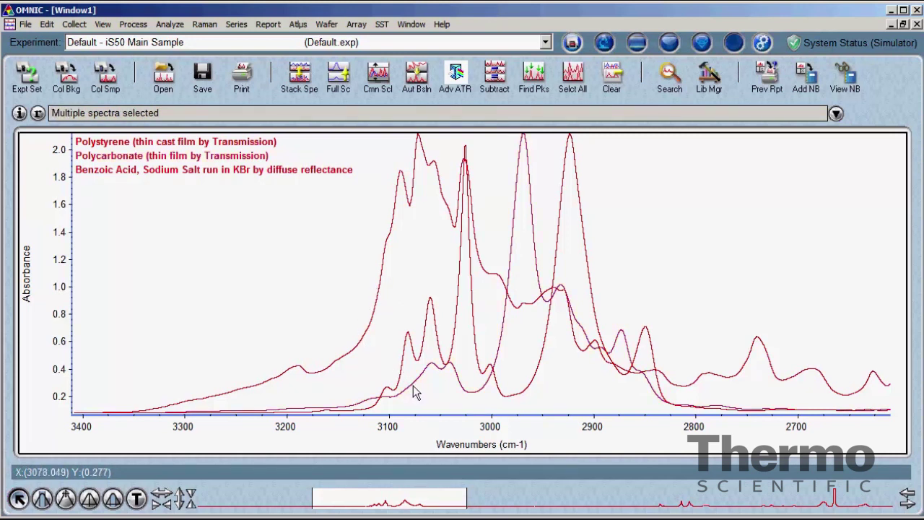
left_click(382, 299, "ctrl")
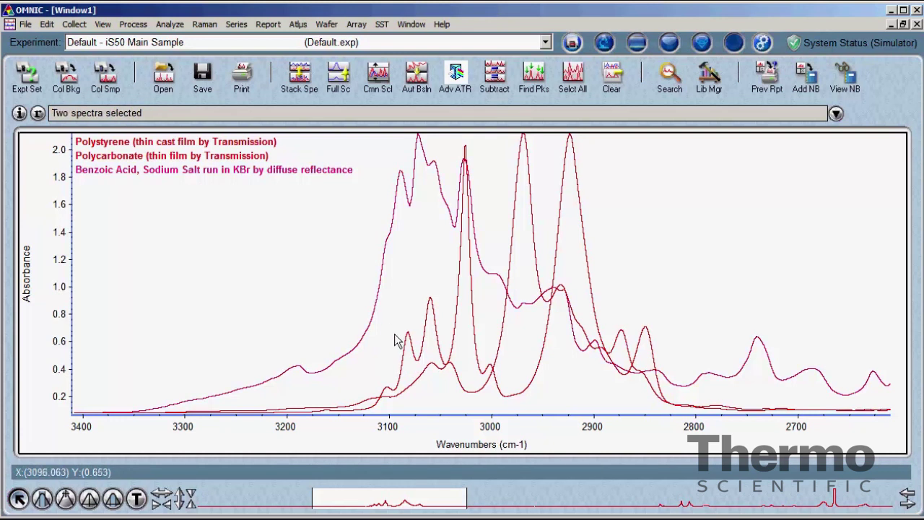
left_click(416, 390, "ctrl")
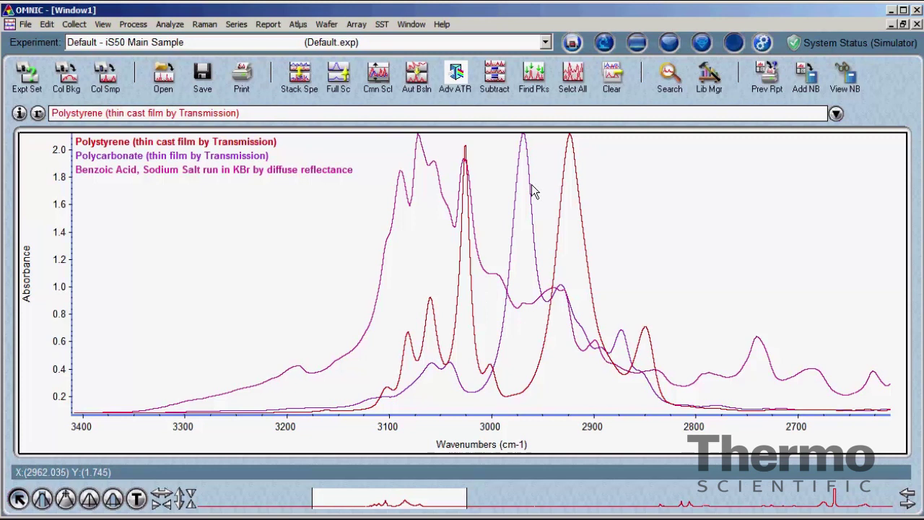
Create a new spectral window titled Window3 and switch back to Window1.
left_click(413, 24)
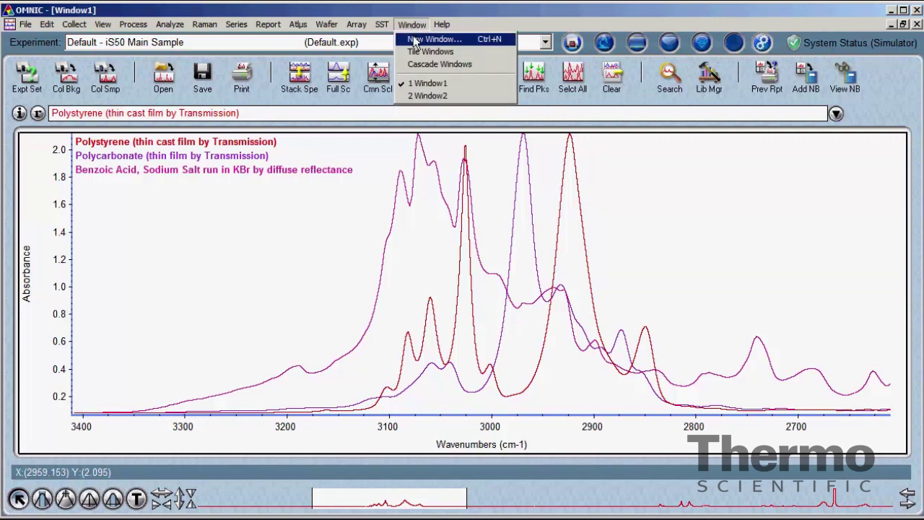
left_click(415, 40)
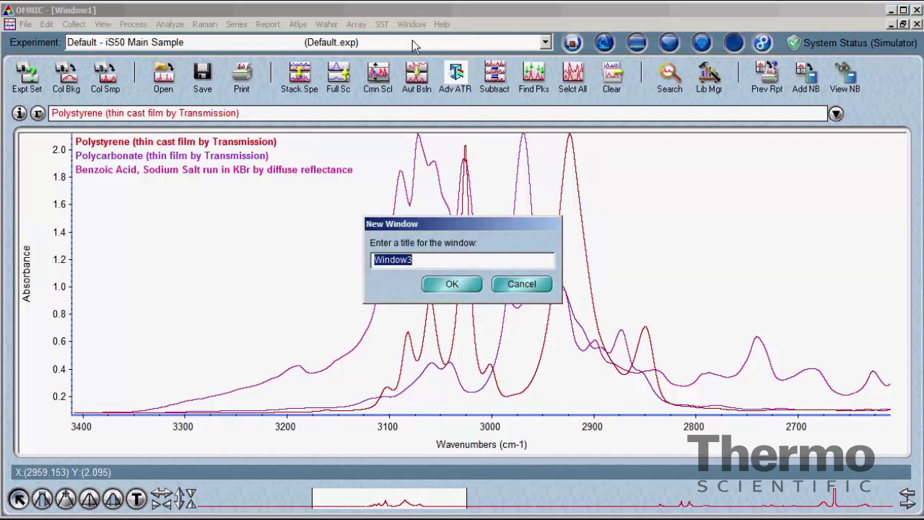
left_click(453, 284)
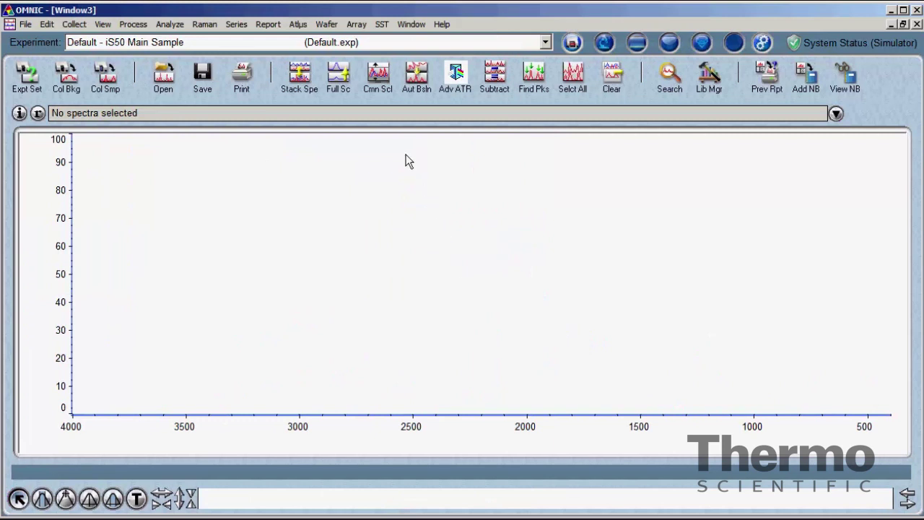
left_click(414, 24)
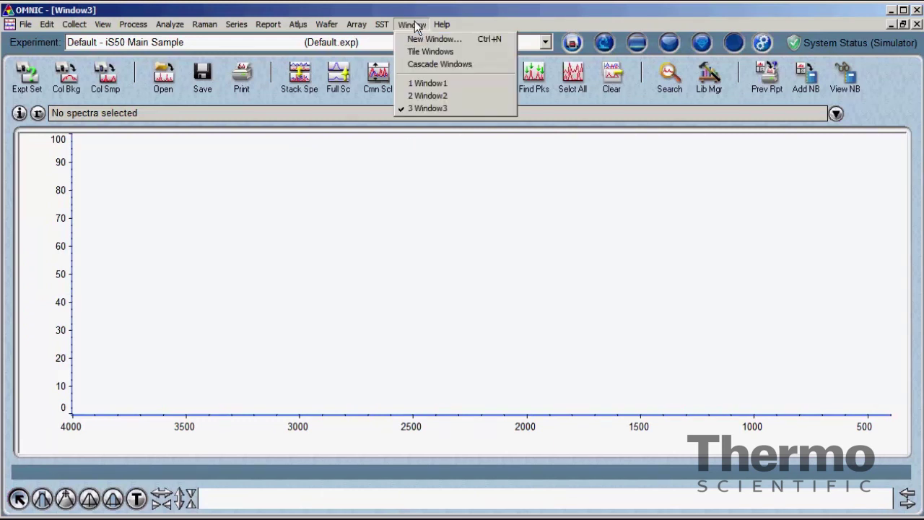
left_click(434, 83)
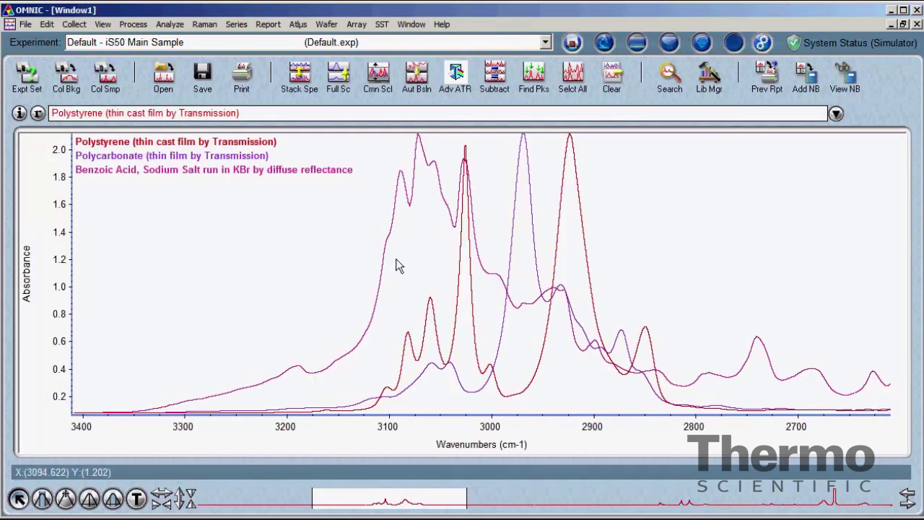
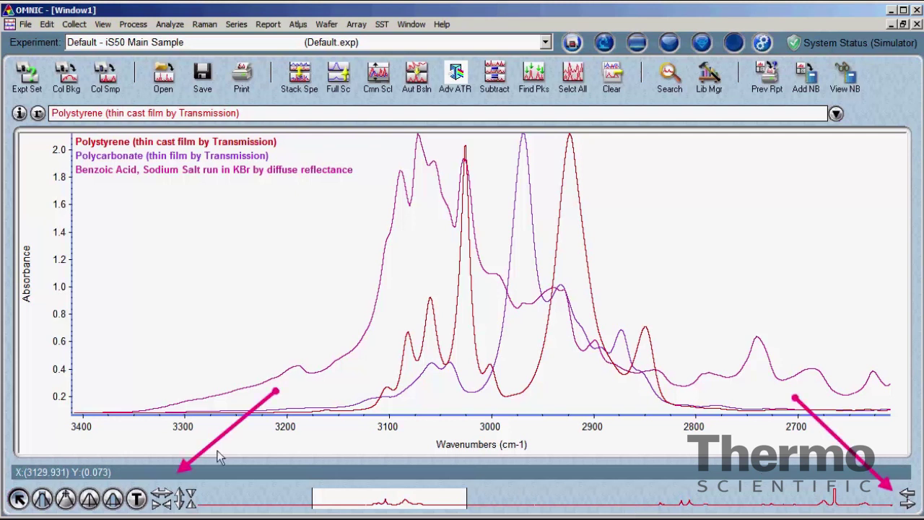
Expand the spectra display horizontally and vertically, and roll the displayed region along the wavenumber axis.
left_click(154, 501)
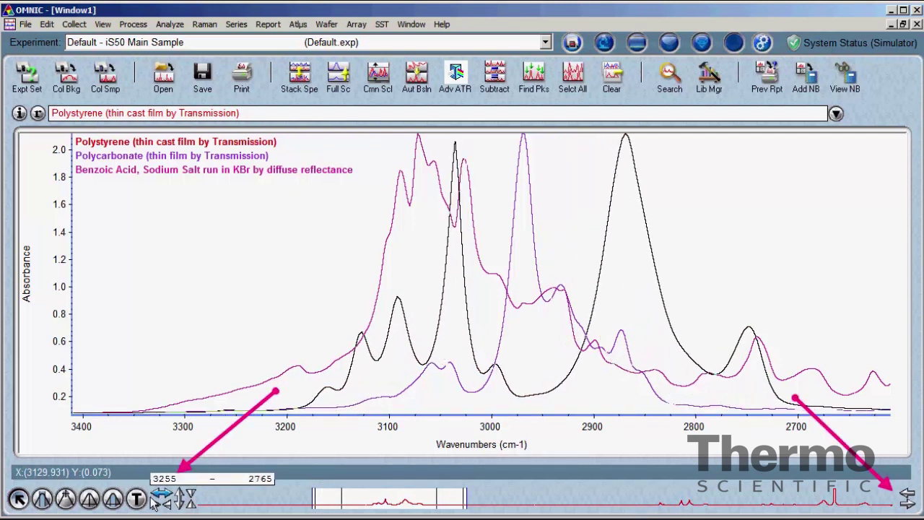
left_click_drag(171, 510, 180, 508)
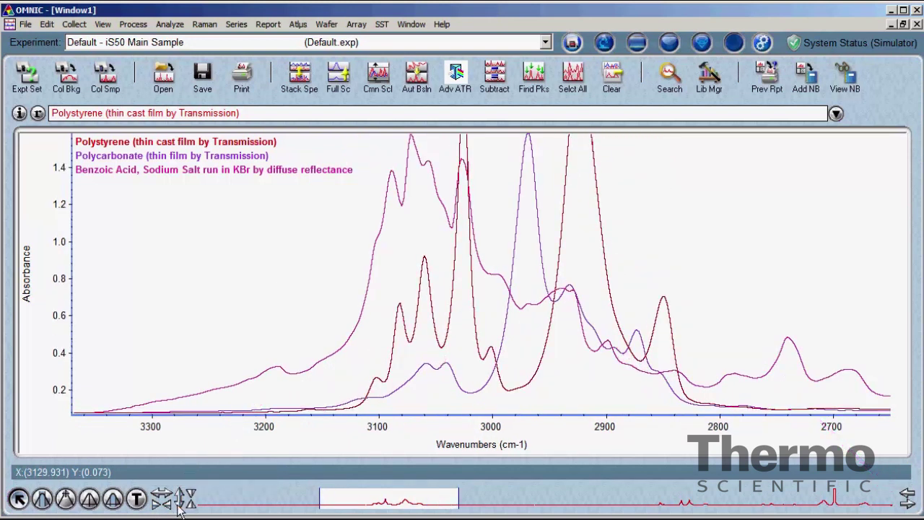
left_click(908, 498)
left_click_drag(909, 498, 906, 504)
left_click(906, 504)
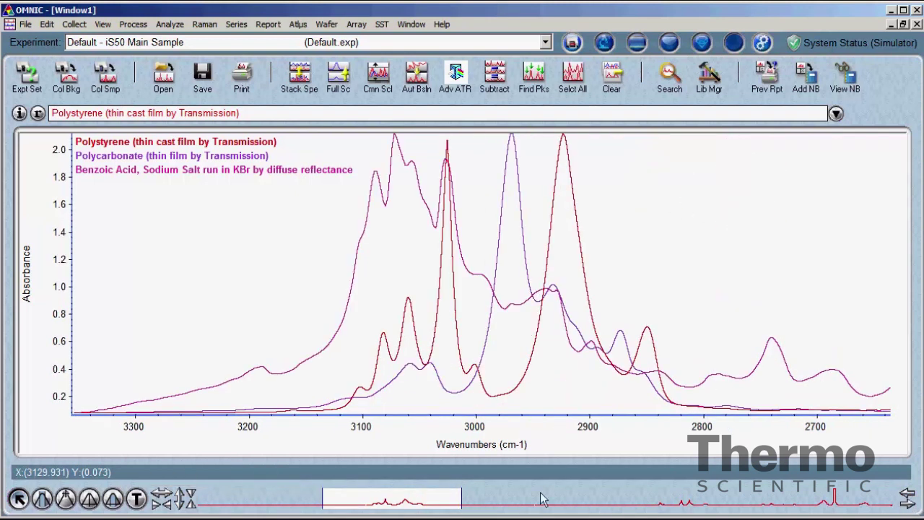
Adjust the displayed wavenumber range to about 1700–1110 cm-1, move it to about 1050–450 cm-1, and restore the full 4000–400 cm-1 range.
left_click_drag(462, 498, 757, 499)
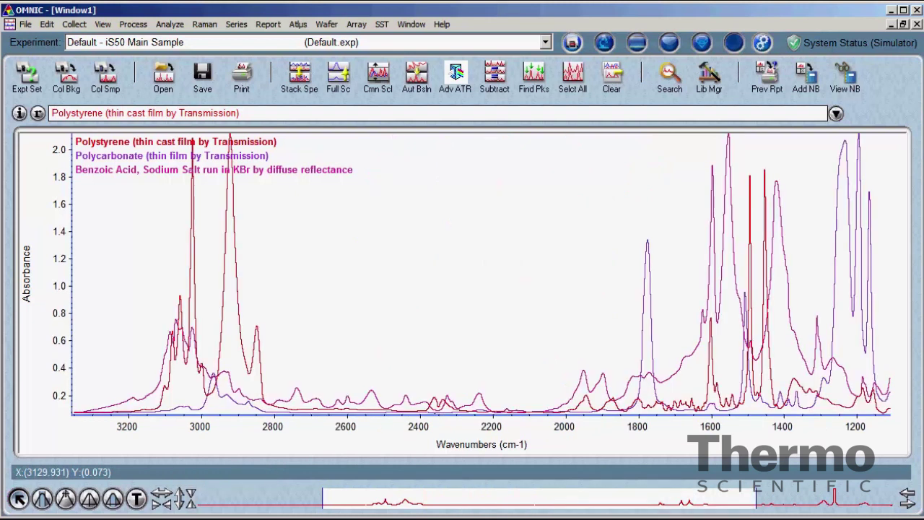
left_click_drag(324, 495, 640, 497)
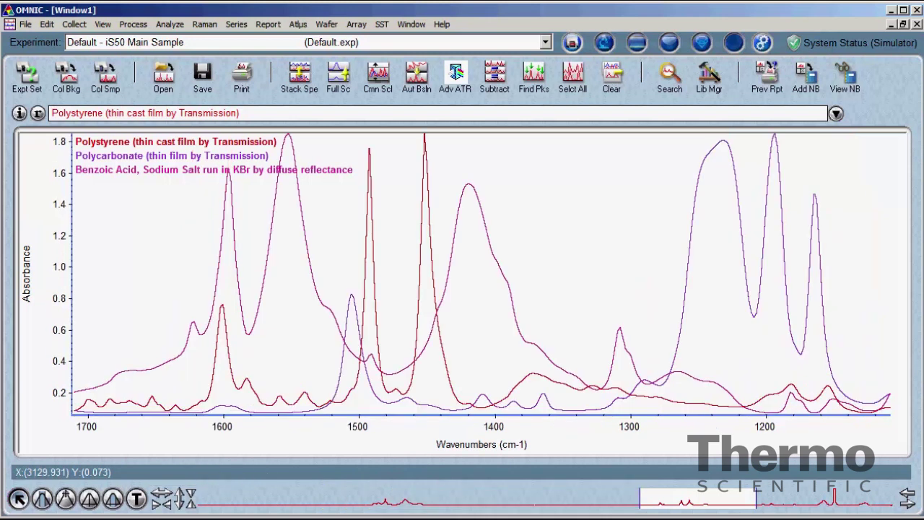
left_click_drag(698, 511, 827, 509)
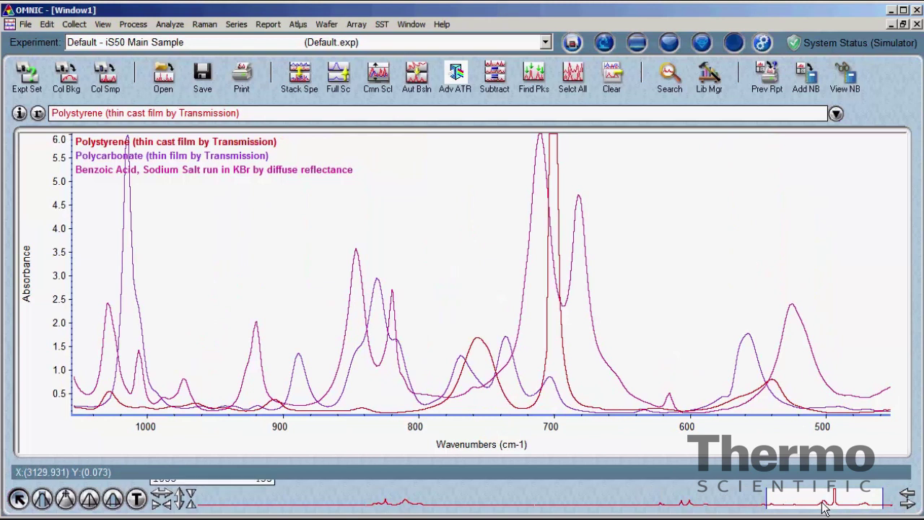
left_click(824, 508)
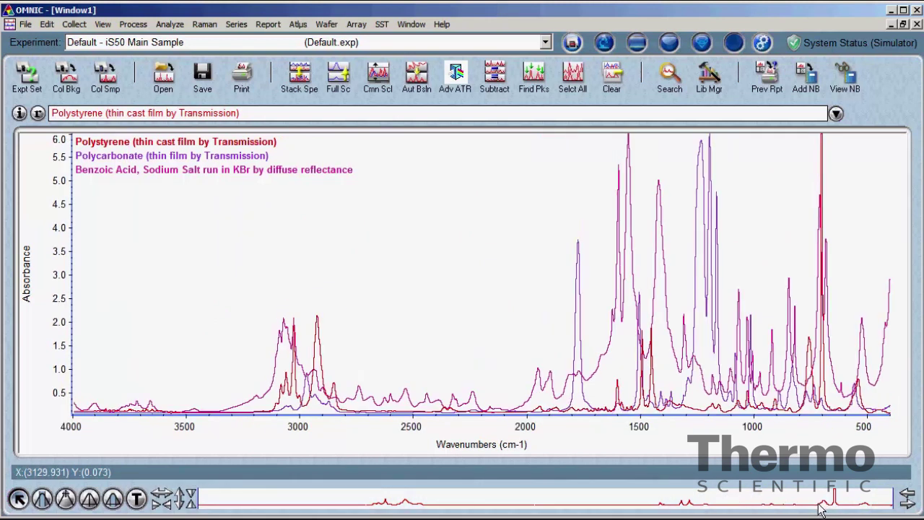